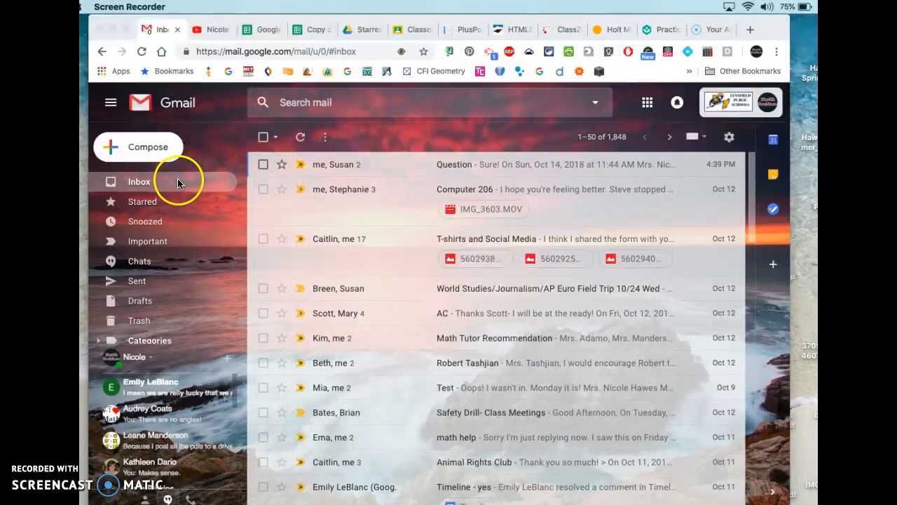
Look through the existing mail labels, from the standard folders down to Payroll
click(147, 254)
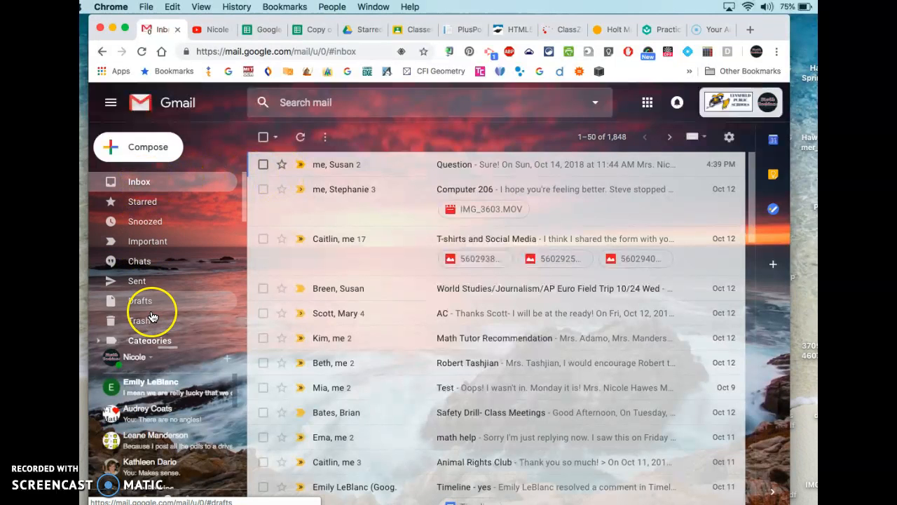
scroll(150, 310, down, 3)
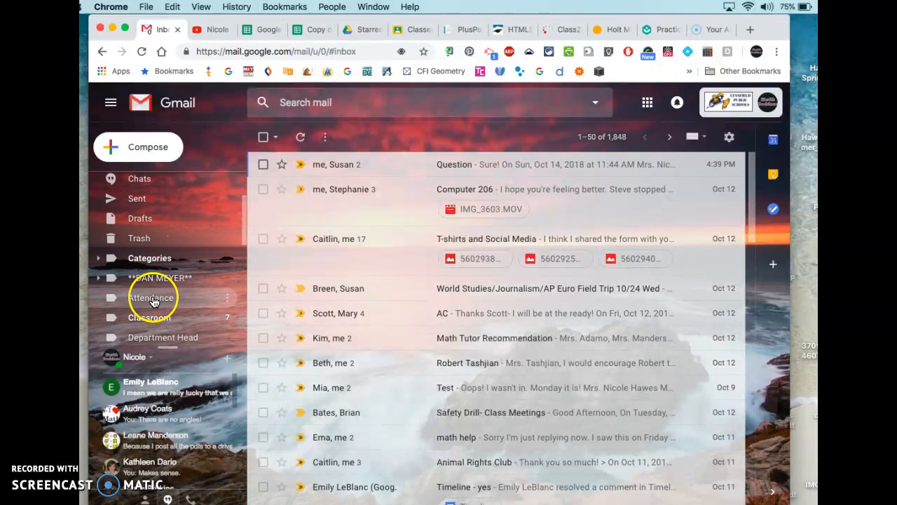
scroll(154, 317, down, 2)
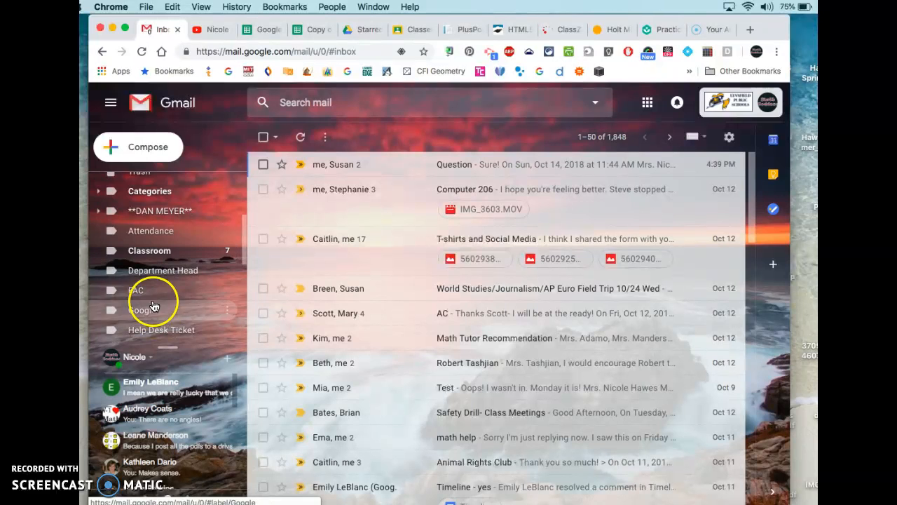
scroll(156, 316, down, 2)
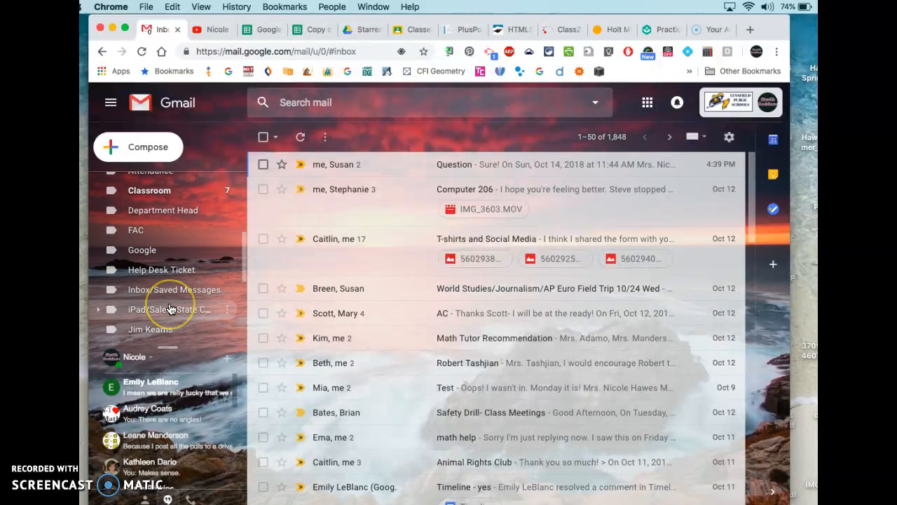
scroll(170, 309, down, 2)
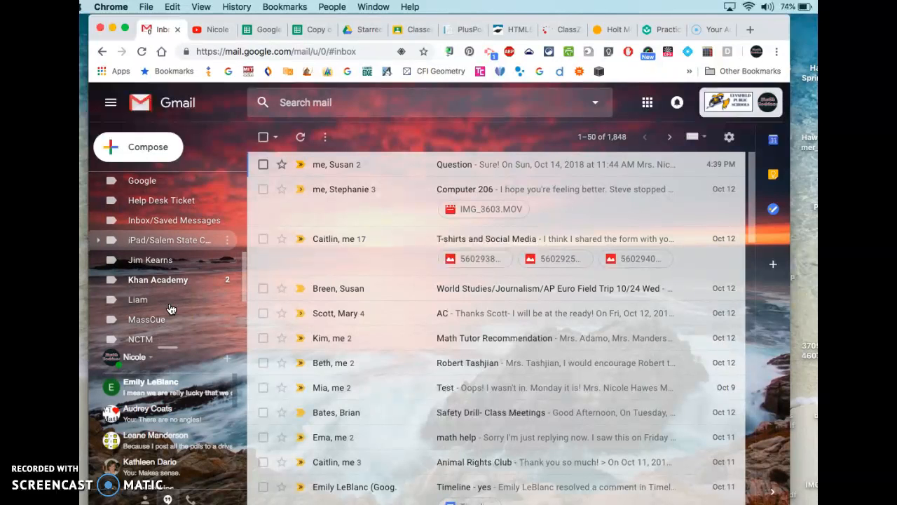
scroll(169, 309, down, 2)
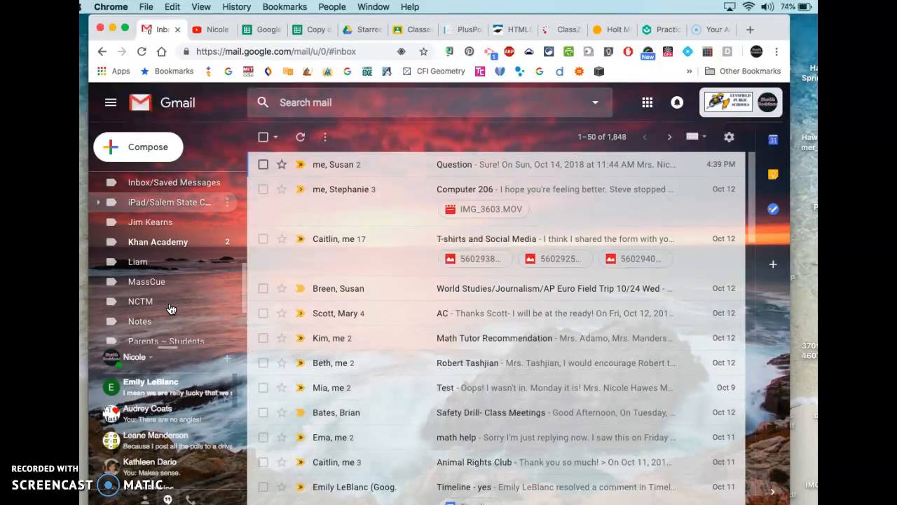
click(177, 275)
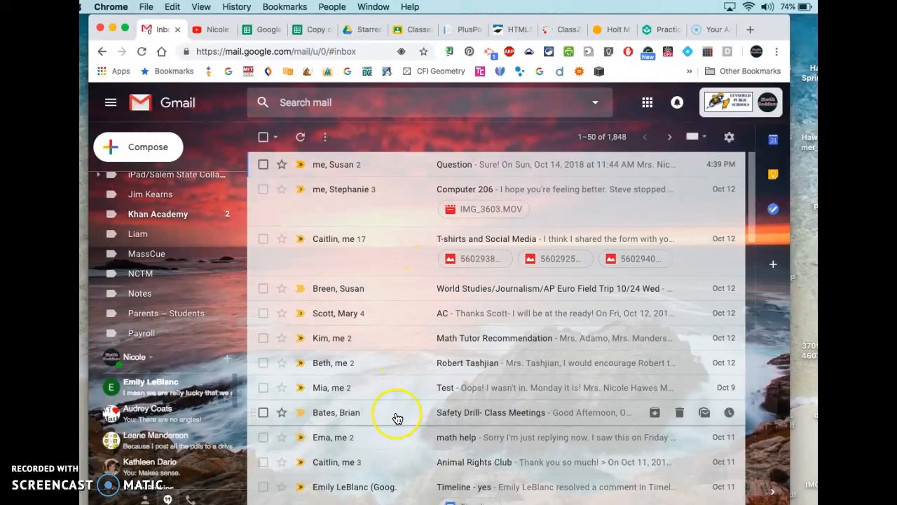
Find the Naviance message "New letter of recommendation activity" from Oct 3 in the inbox, open it and check its sender
scroll(394, 414, down, 5)
scroll(382, 465, down, 10)
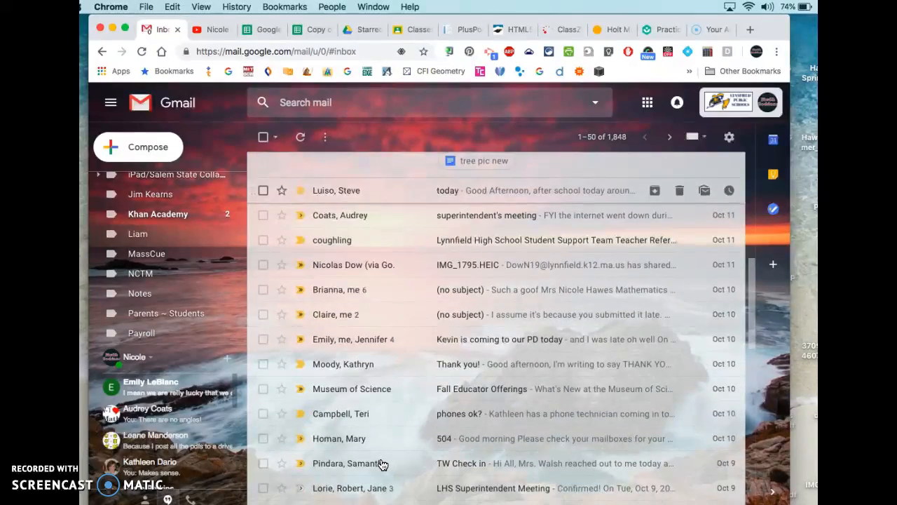
scroll(382, 465, down, 4)
scroll(383, 464, down, 10)
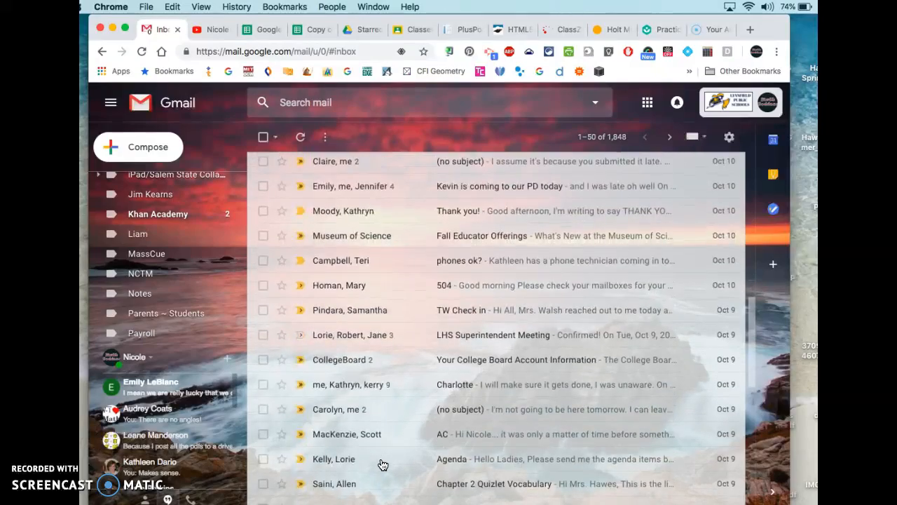
scroll(383, 464, down, 6)
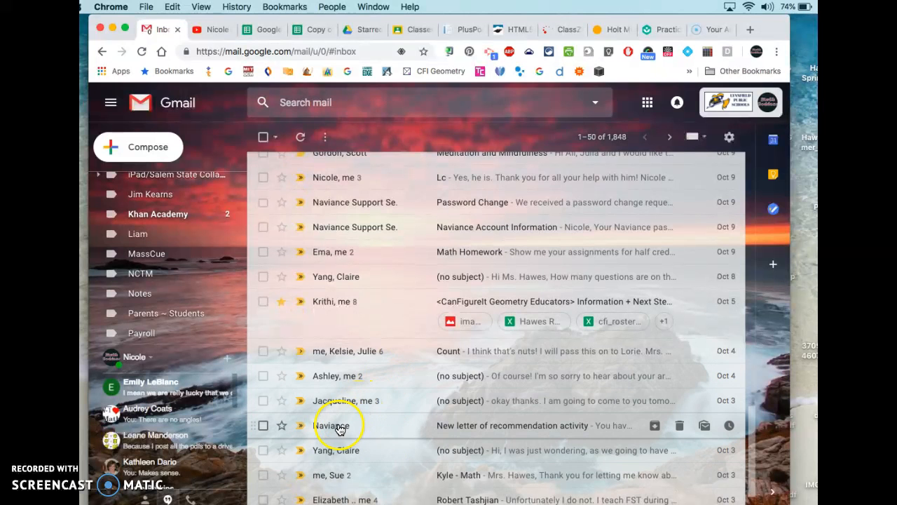
mouse_move(336, 426)
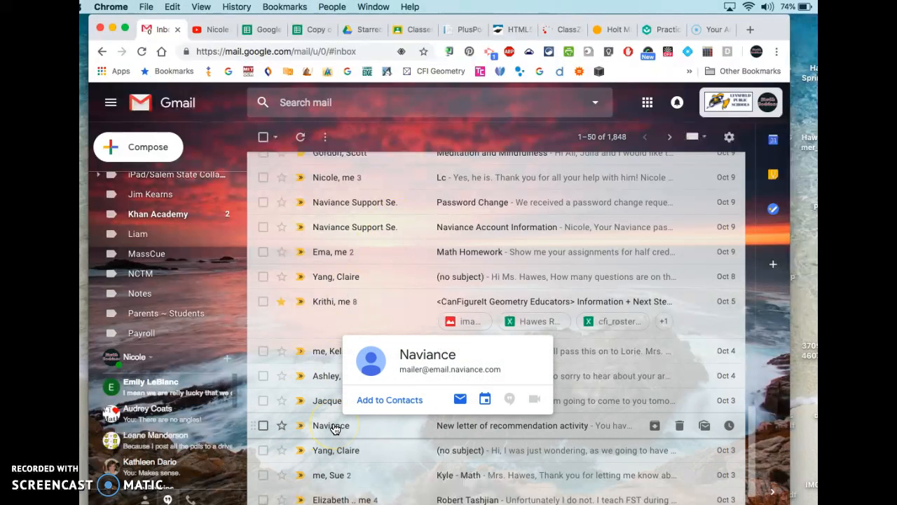
click(335, 426)
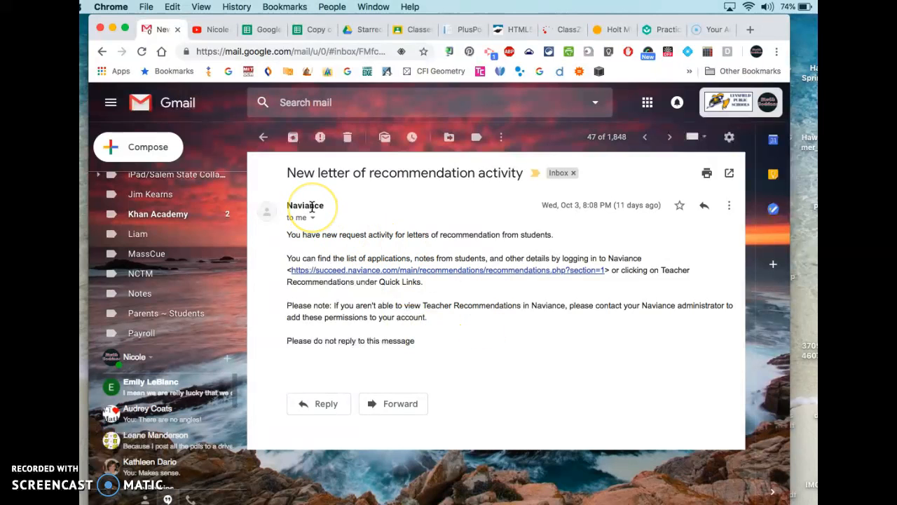
mouse_move(312, 206)
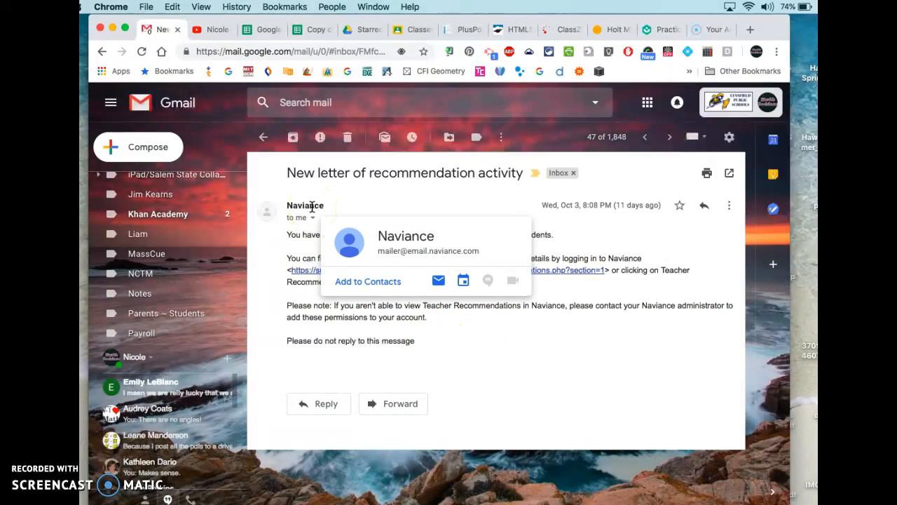
Start a filter for messages like this one, matching the Naviance sender, and have it skip the inbox
click(502, 138)
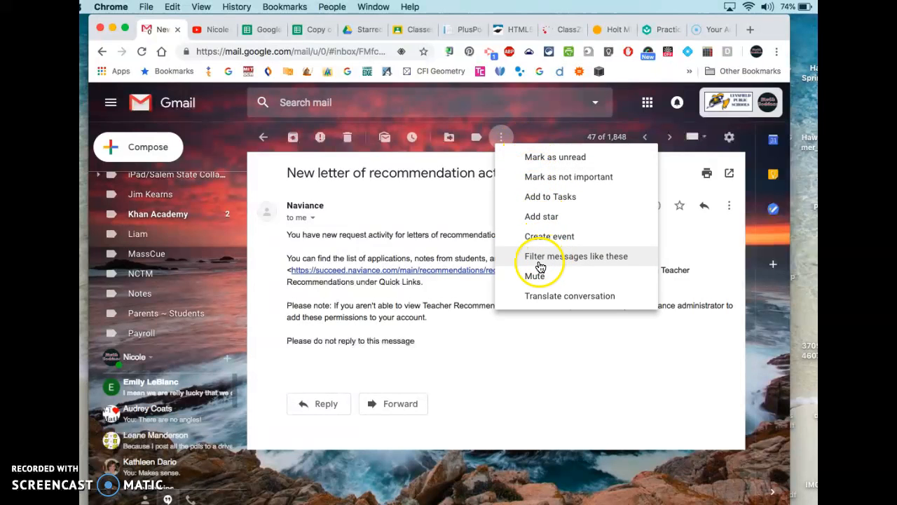
click(554, 261)
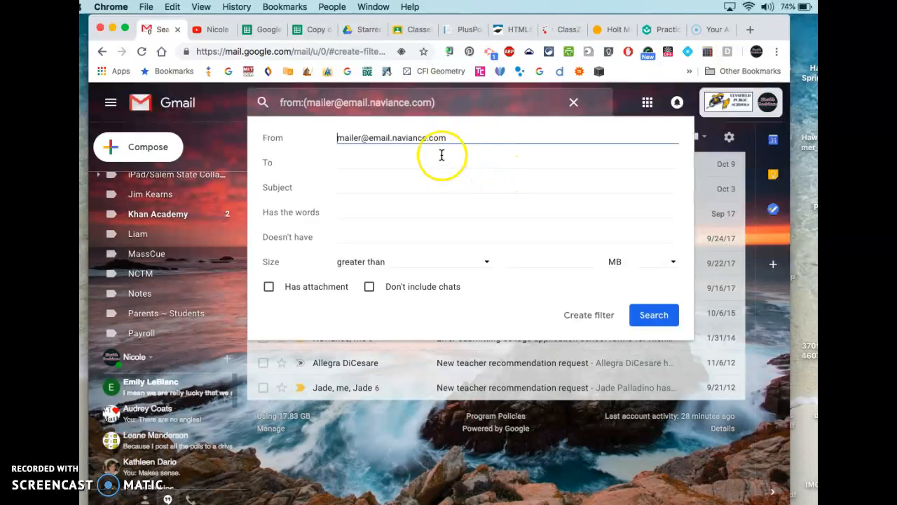
click(590, 314)
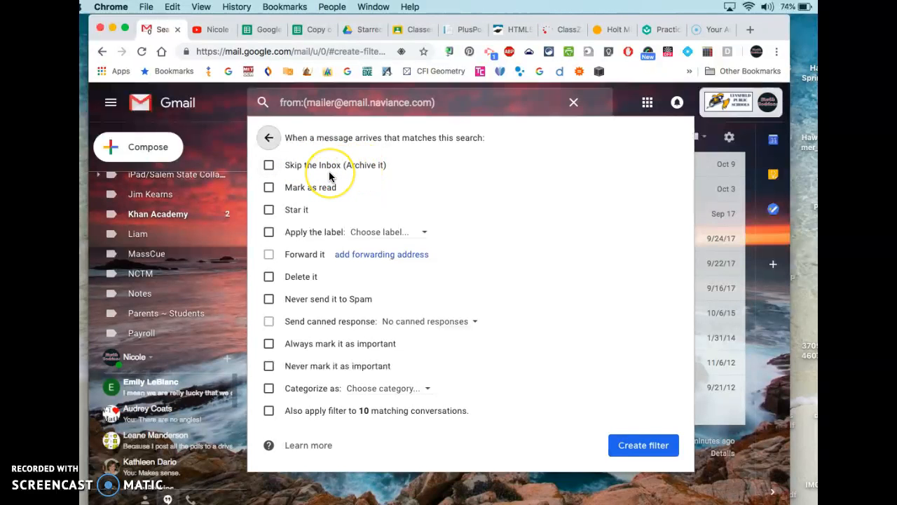
click(271, 167)
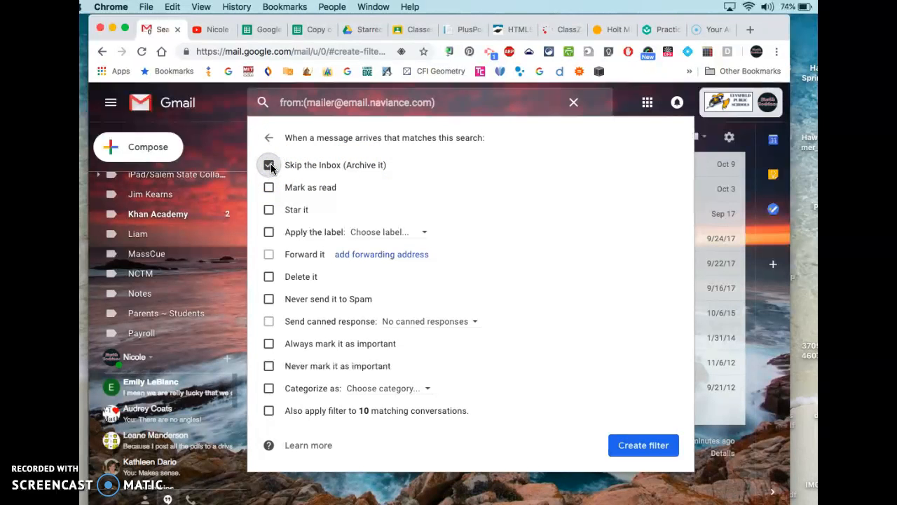
Have the filter apply a newly created label named "Letters of Recommendation"
click(269, 232)
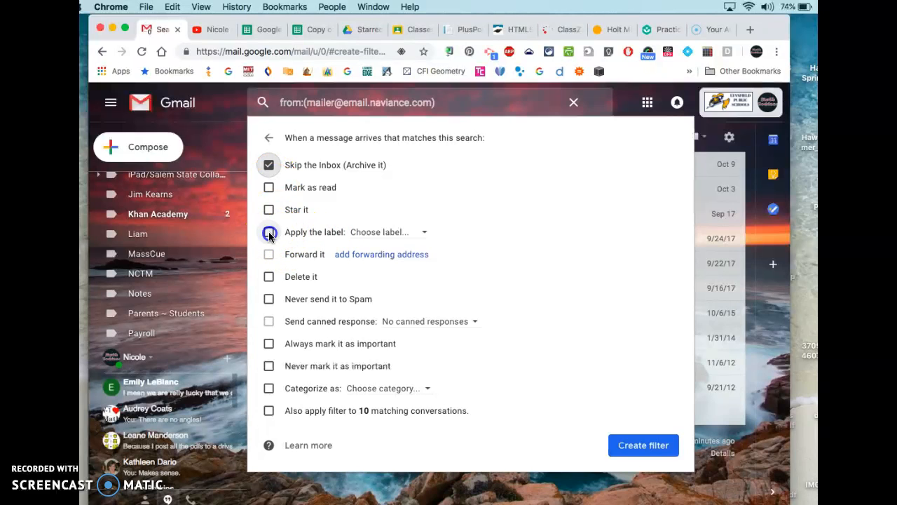
click(426, 234)
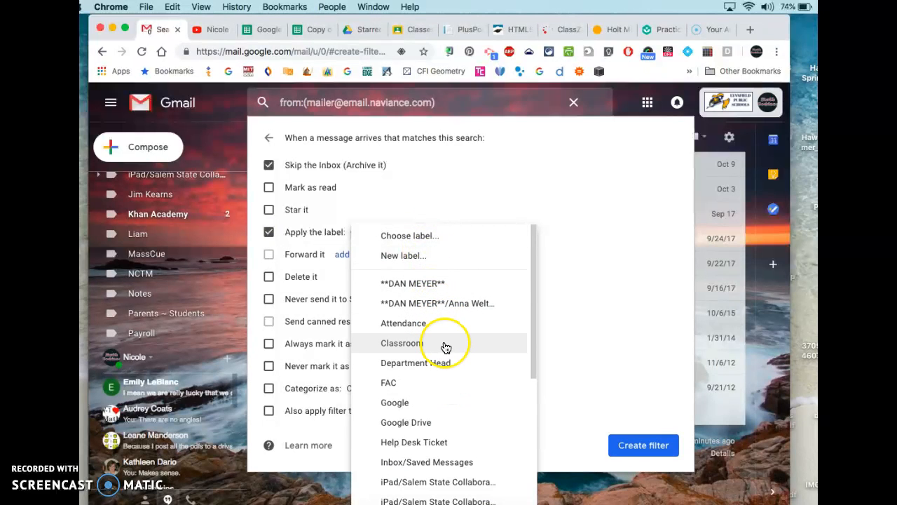
scroll(445, 400, down, 3)
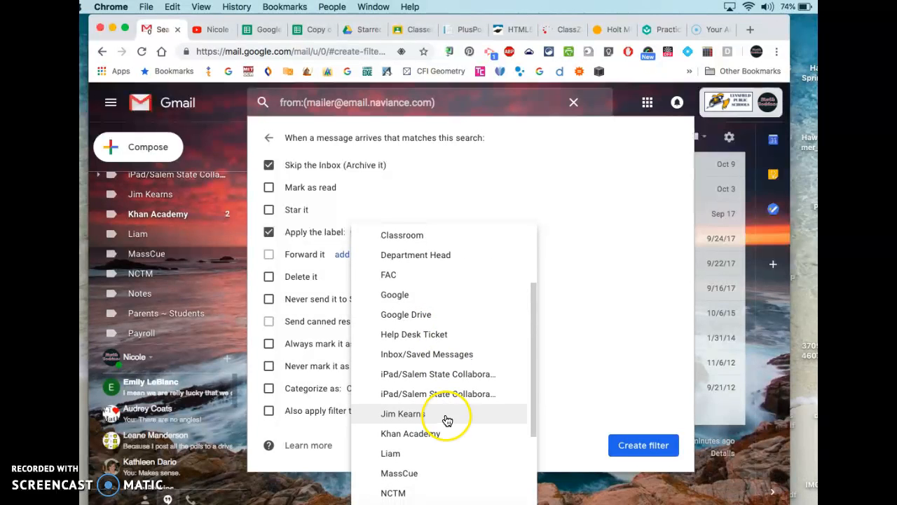
scroll(447, 417, down, 3)
scroll(457, 470, down, 1)
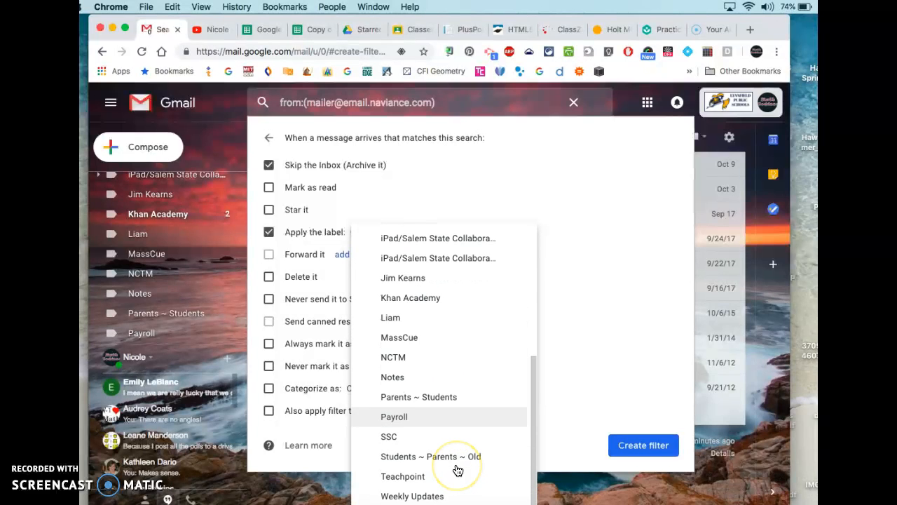
scroll(453, 326, up, 5)
scroll(452, 326, up, 2)
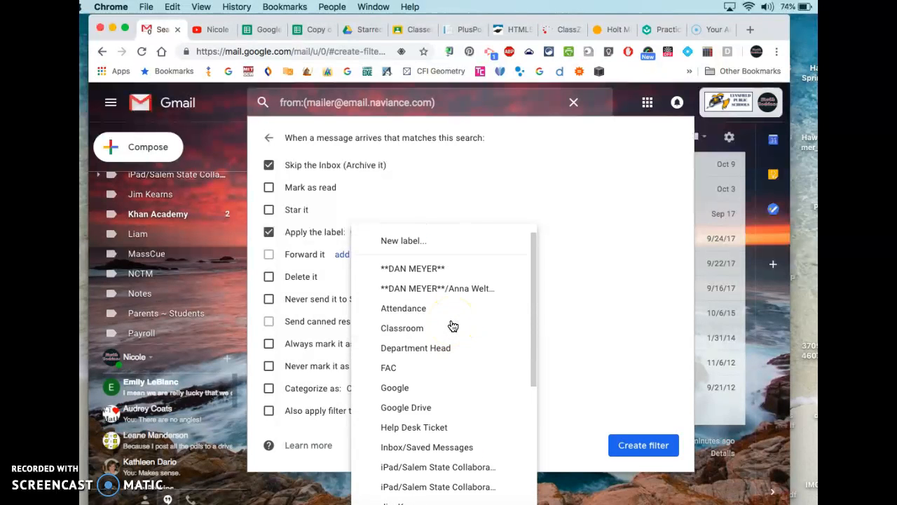
click(424, 259)
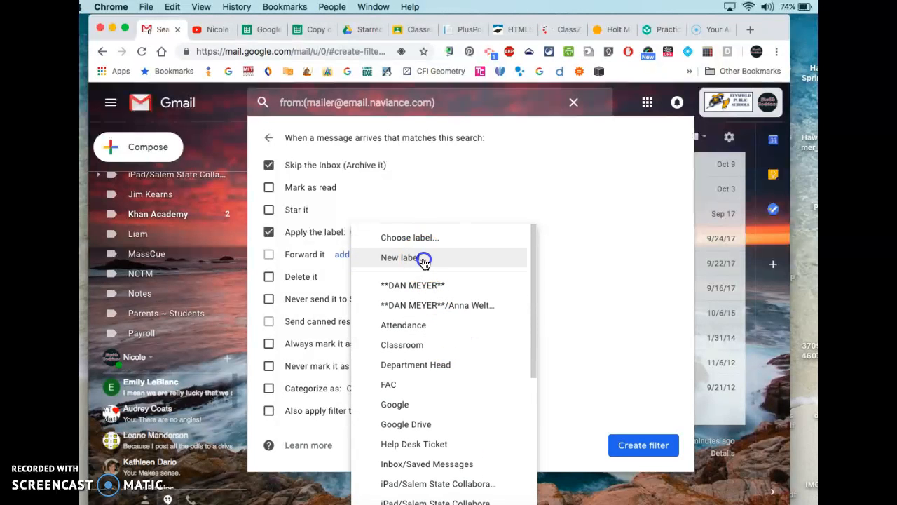
text(L)
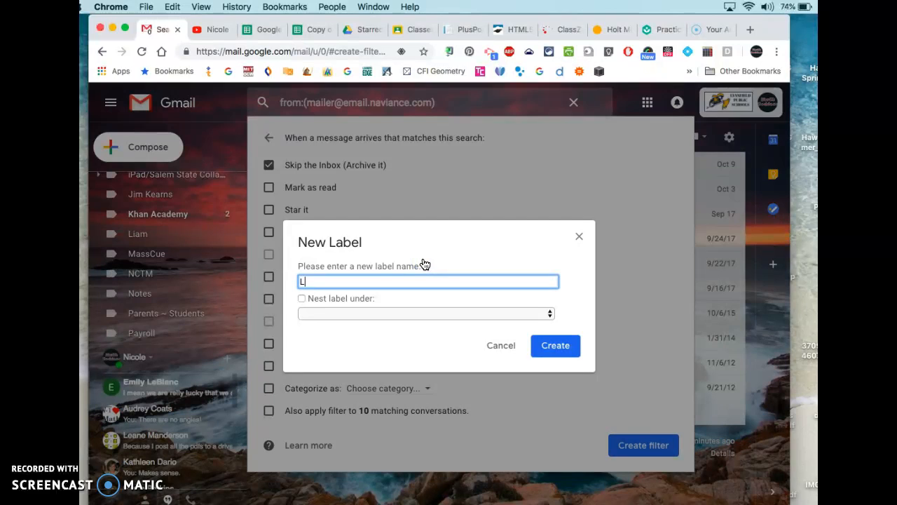
text(etters of )
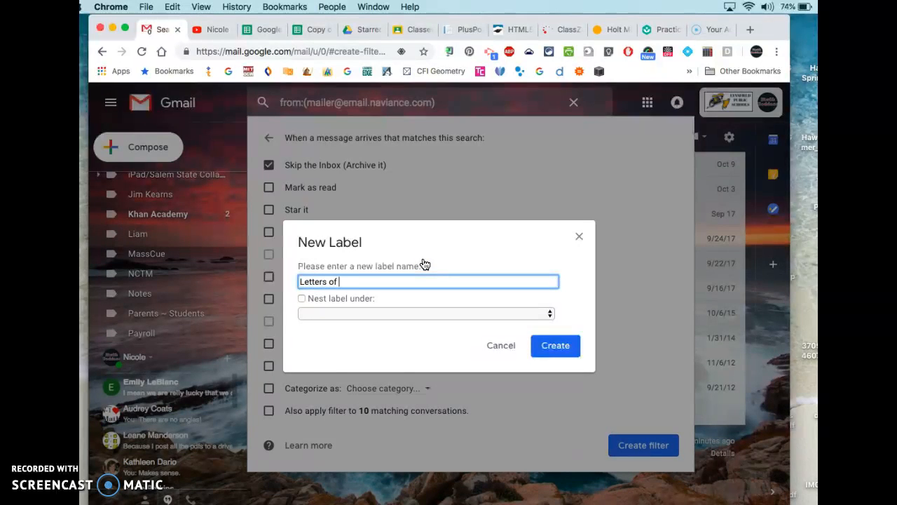
text(Recommendation)
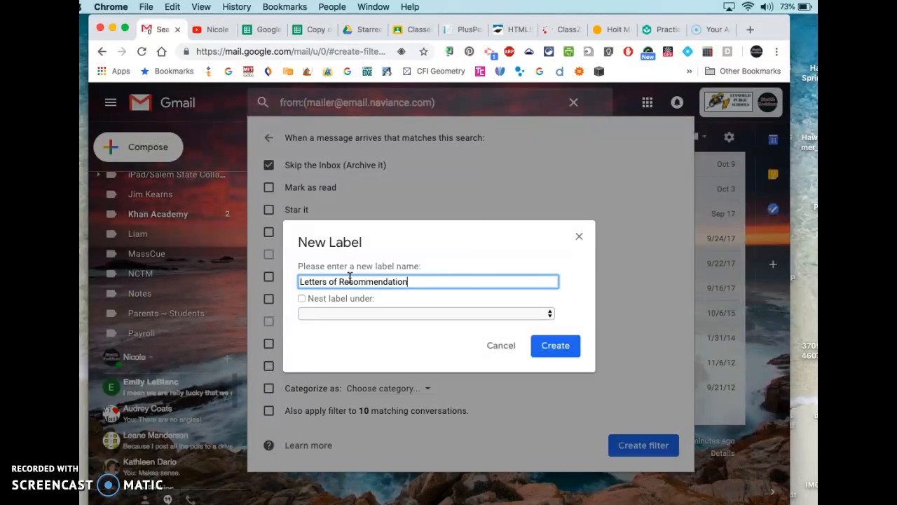
click(553, 349)
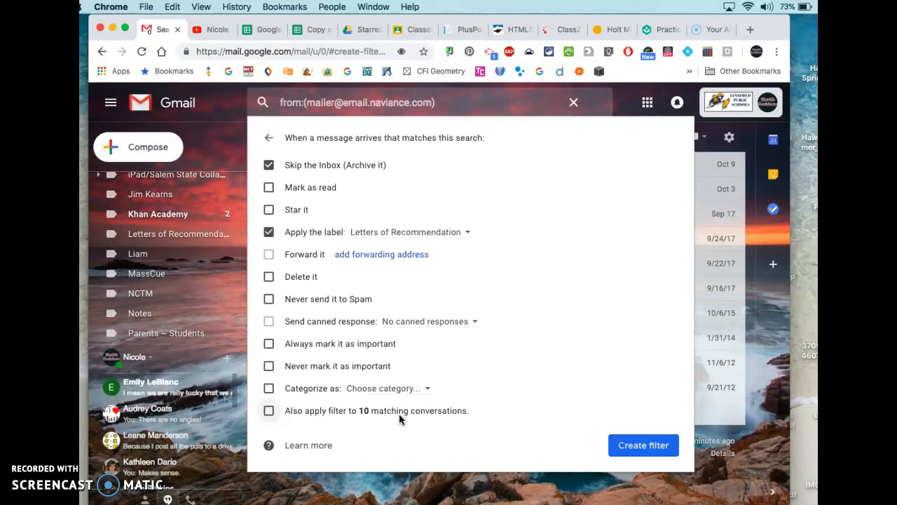
Include the existing matching conversations in the filter and create it
click(269, 412)
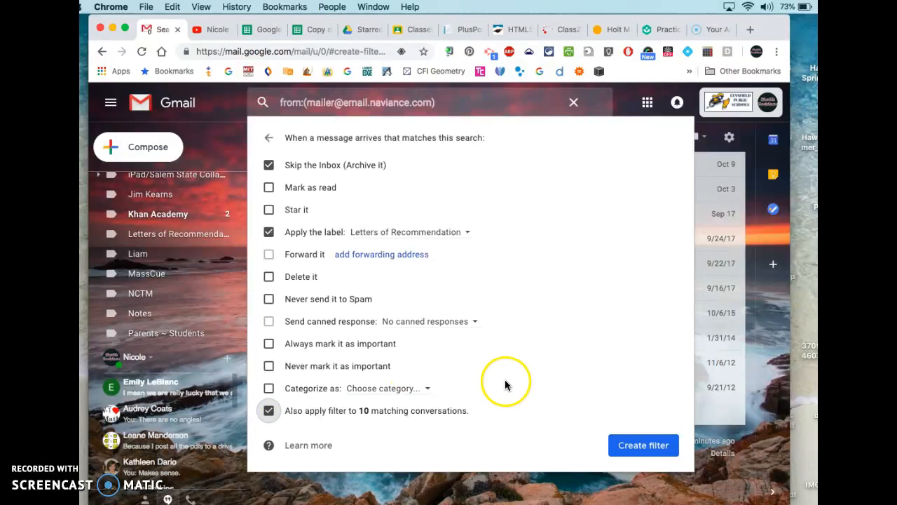
click(641, 446)
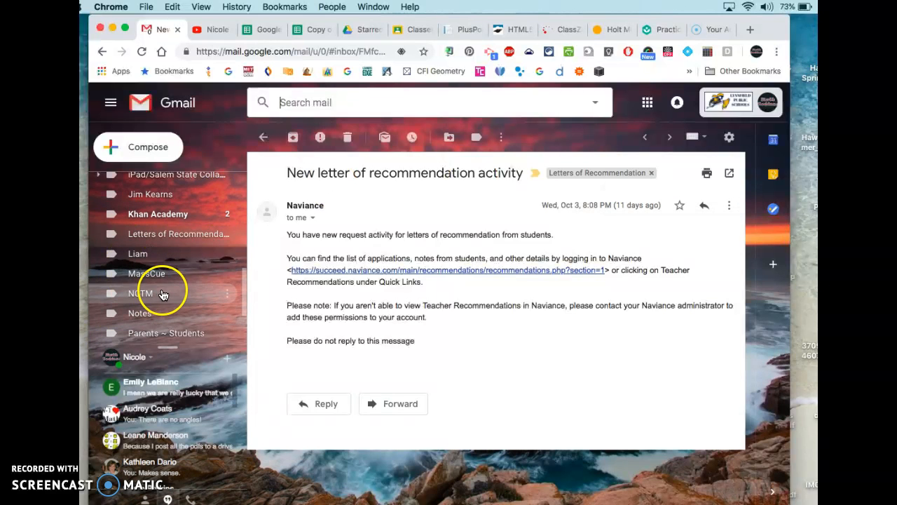
Open the label just above Khan Academy and view the labels on its "Workshops Needed" message
scroll(165, 242, up, 2)
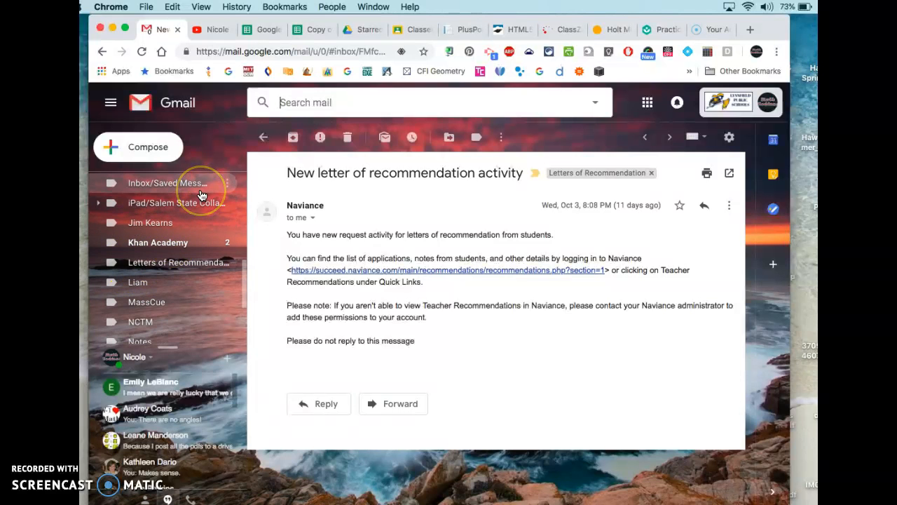
scroll(201, 192, up, 1)
click(163, 247)
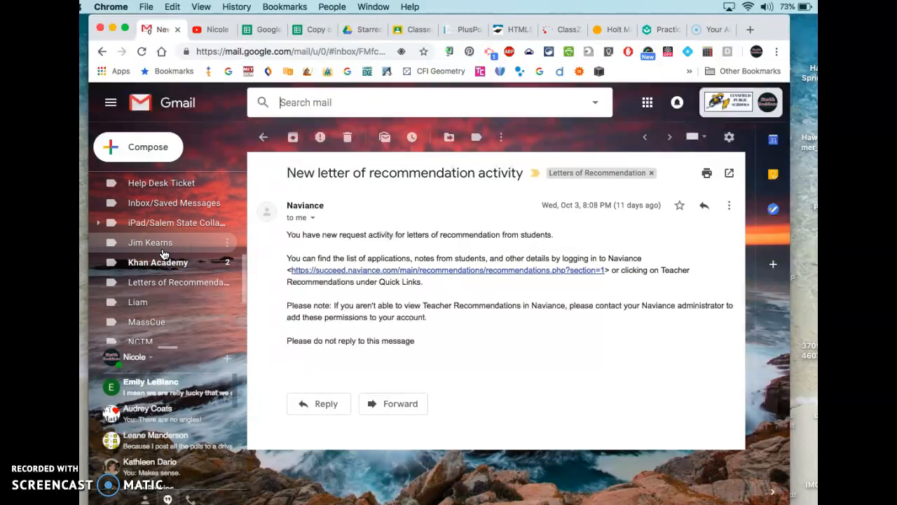
click(163, 252)
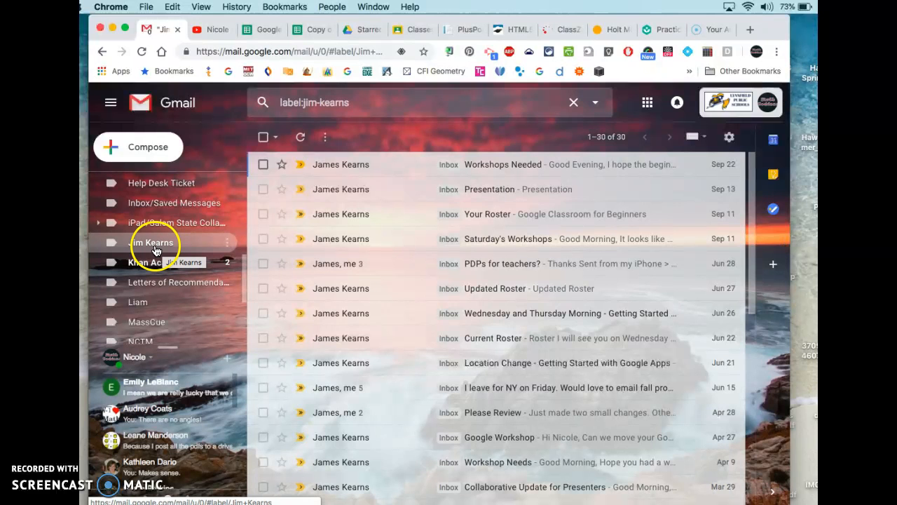
mouse_move(340, 164)
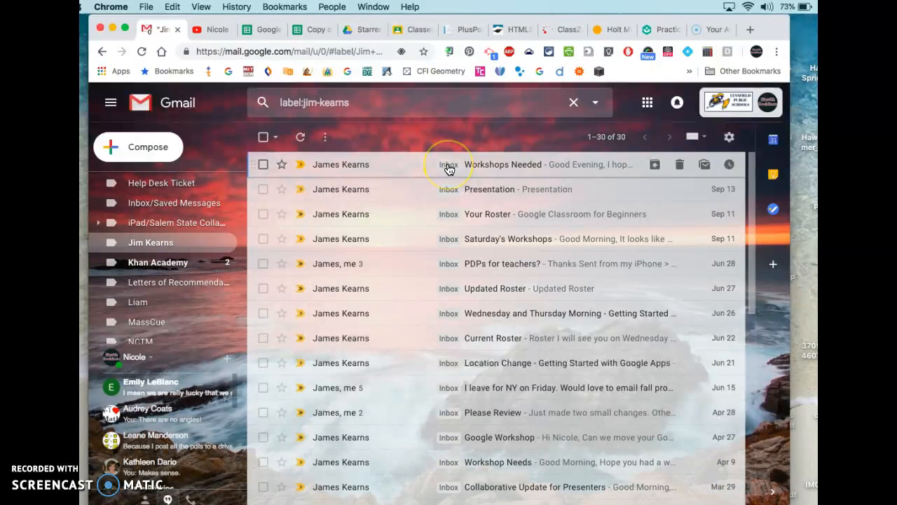
click(409, 168)
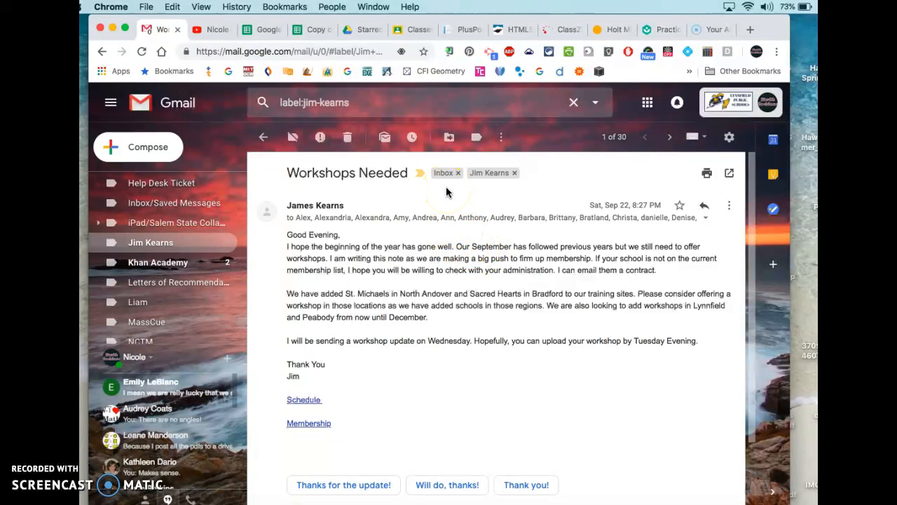
click(191, 238)
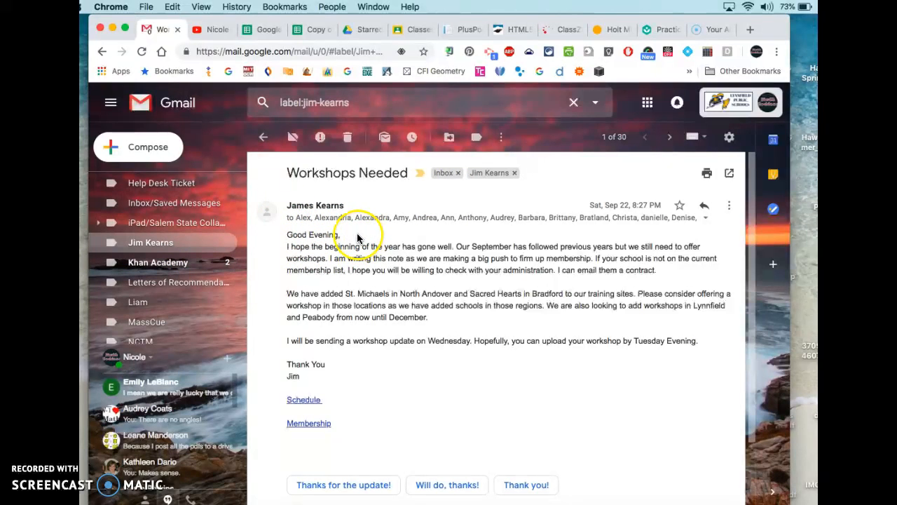
Remove the Inbox label from the "Workshops Needed" message, keeping its other label, and return to the inbox
click(460, 173)
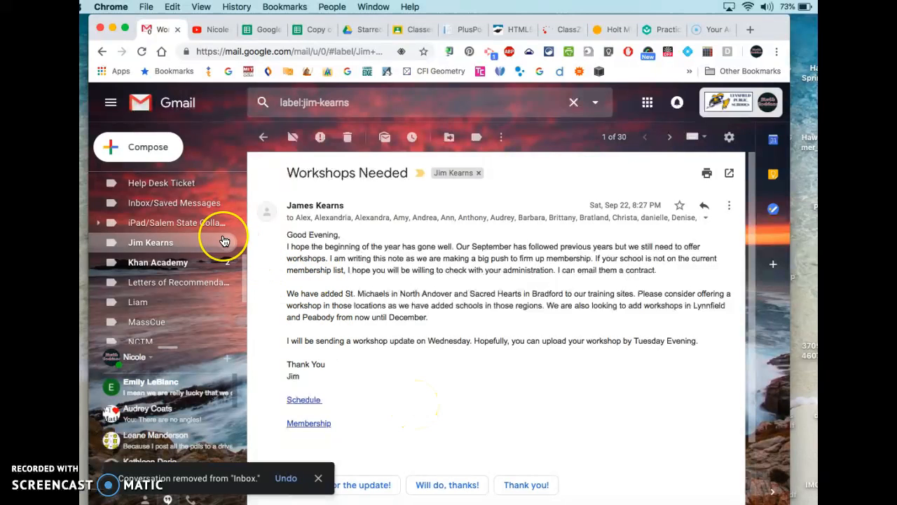
scroll(226, 237, up, 5)
scroll(217, 231, up, 3)
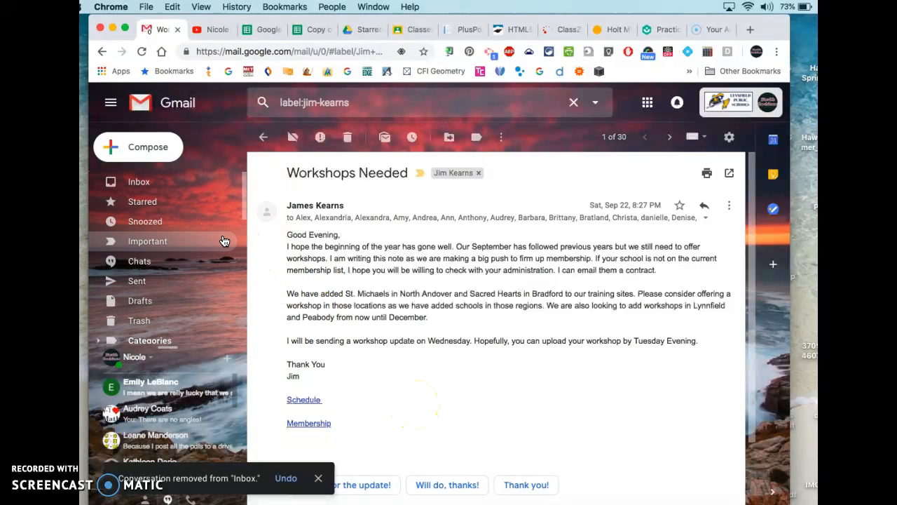
click(175, 184)
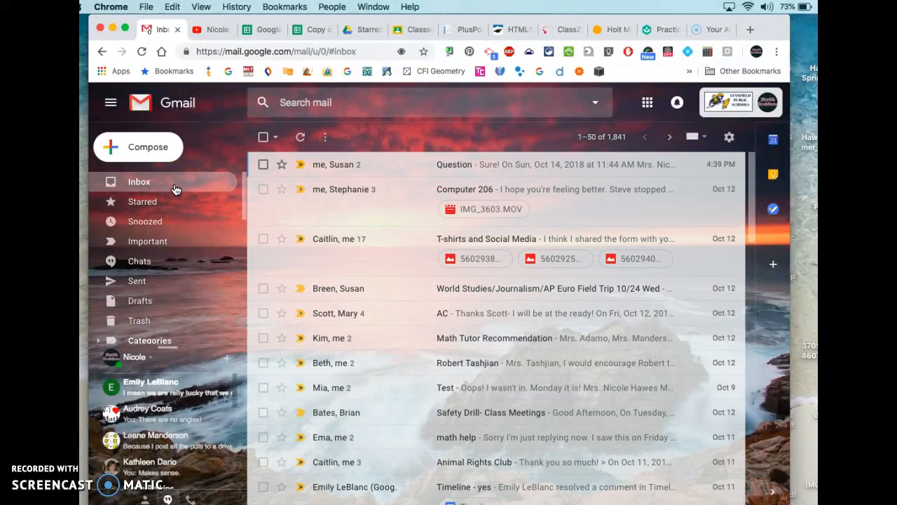
Find the Help Desk Ticket label among the mailbox labels and open it
click(160, 296)
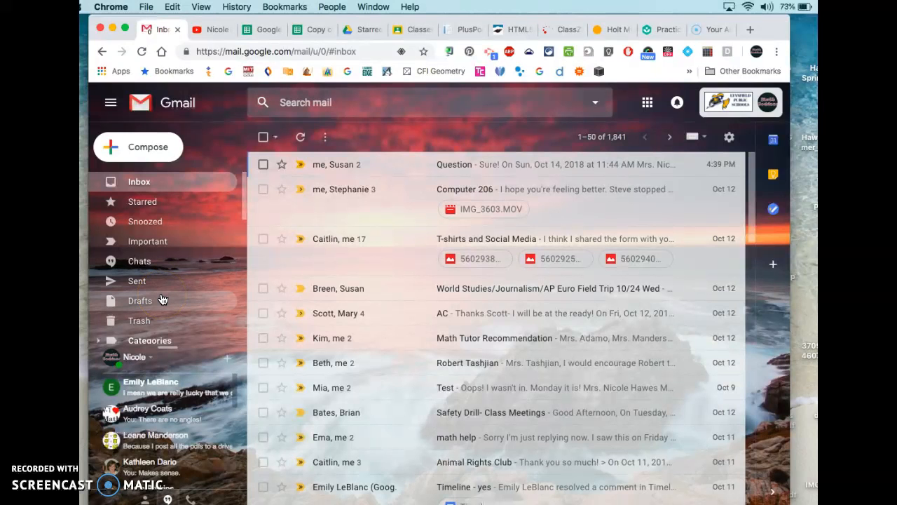
scroll(161, 298, down, 3)
scroll(160, 297, down, 5)
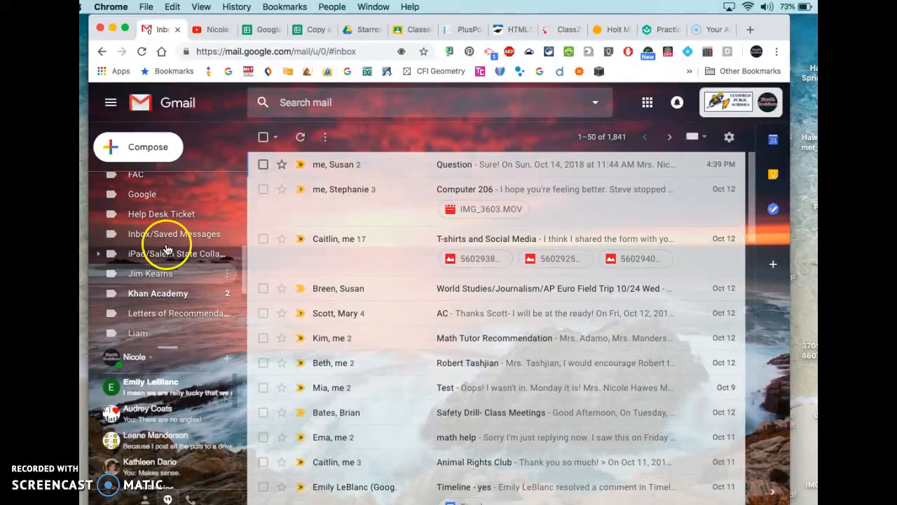
click(174, 216)
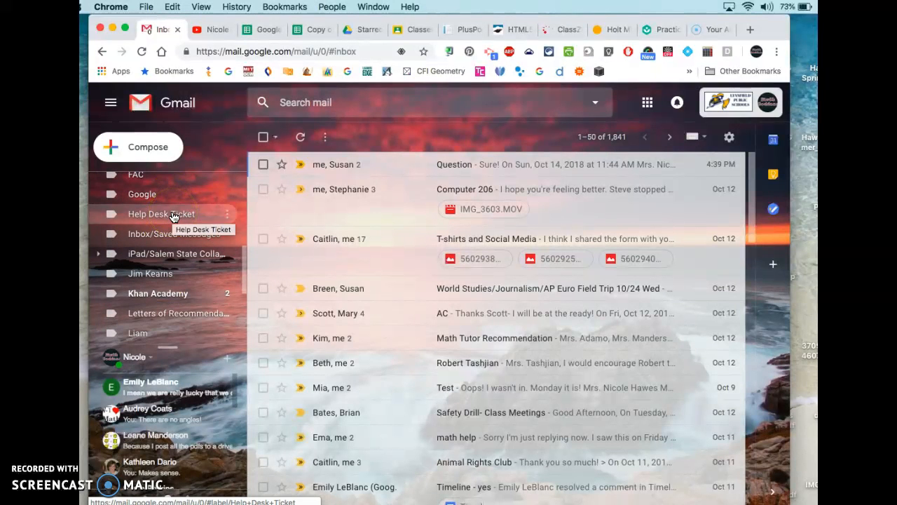